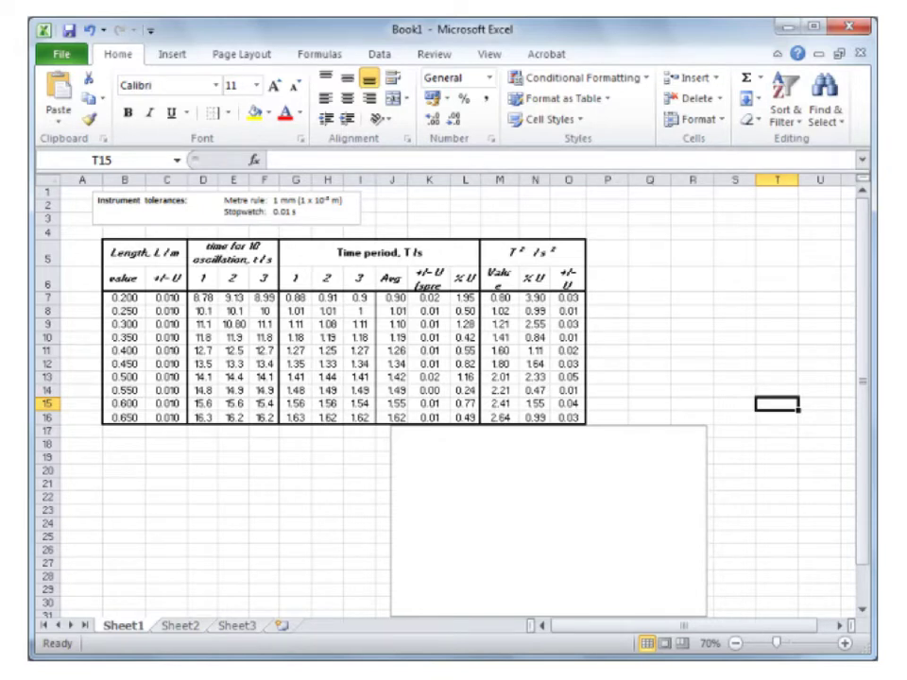
Step: Open the empty scatter chart's data source settings to start the Pendulum data series
right_click(646, 522)
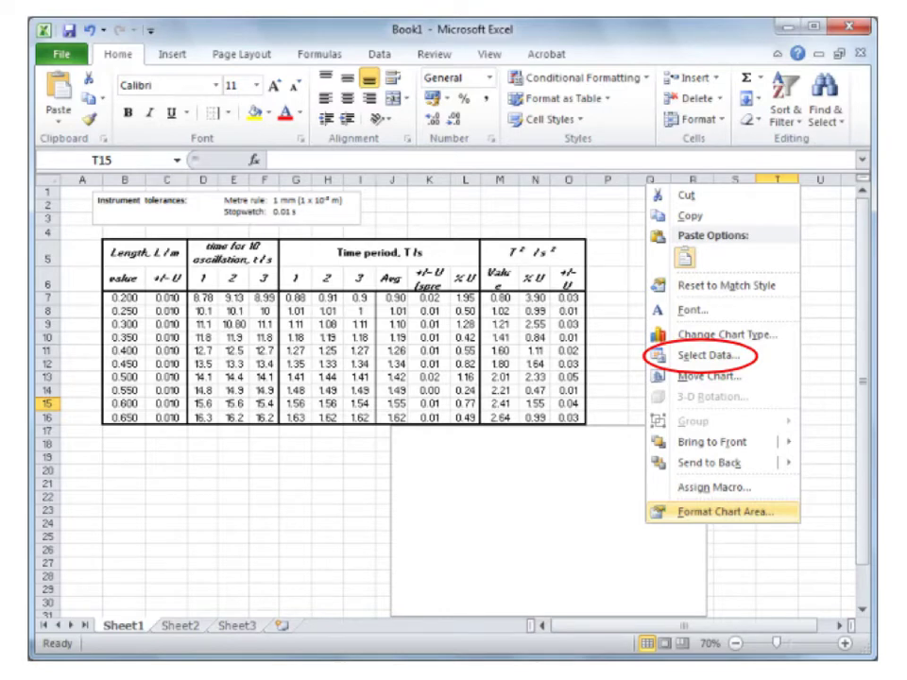
key(e)
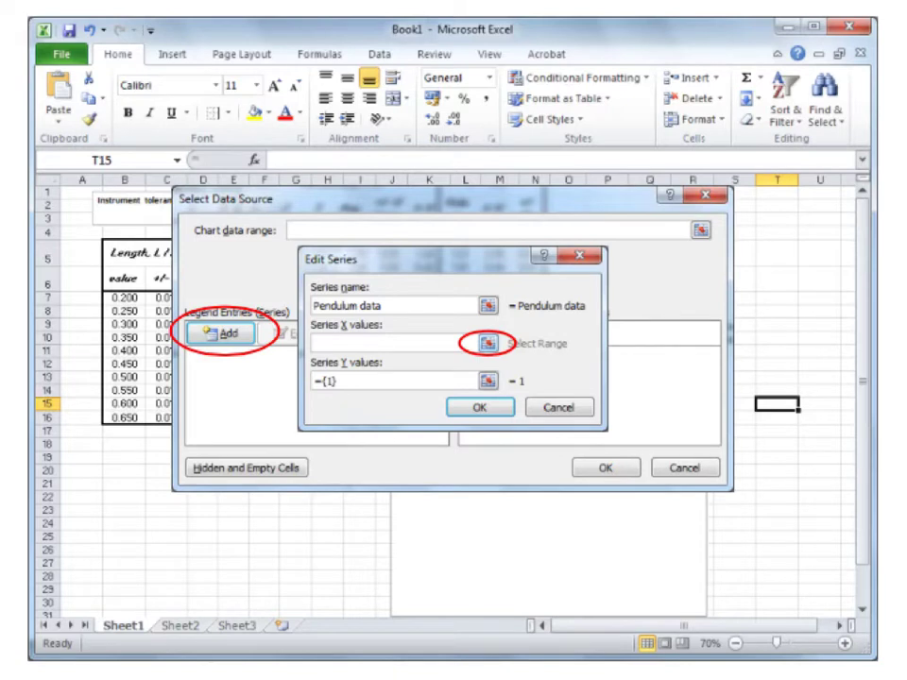
Step: Plot Pendulum data with X values B7:B16 and Y values M7:M16, confirming both dialogs
click(487, 343)
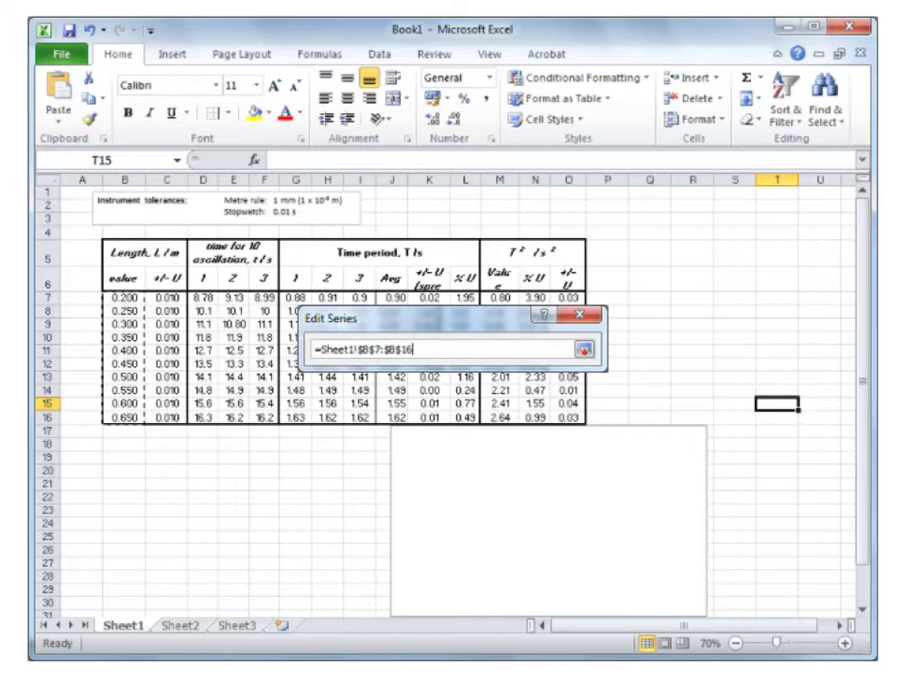
key(Return)
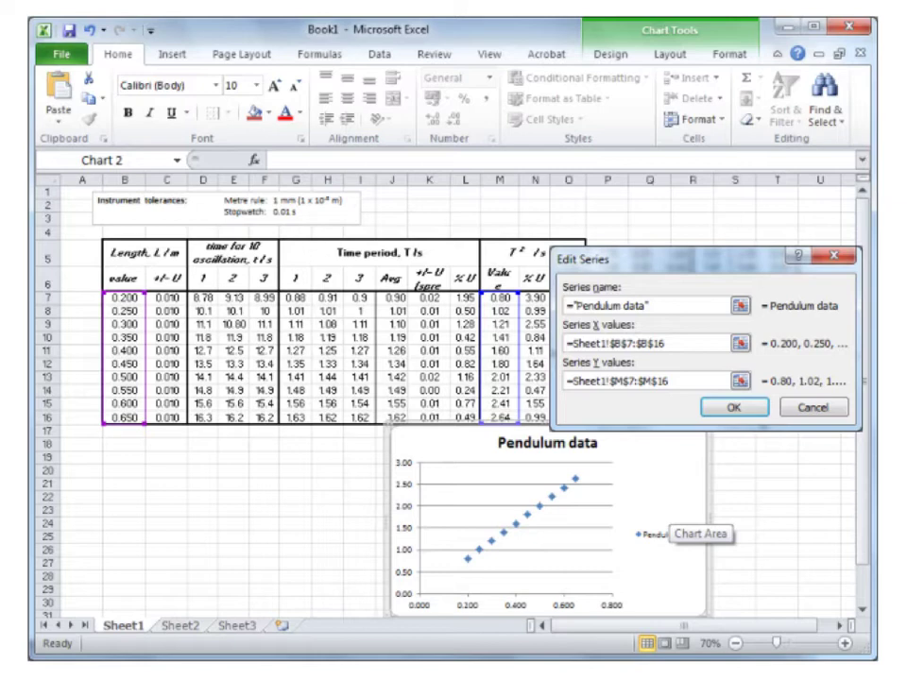
key(Return)
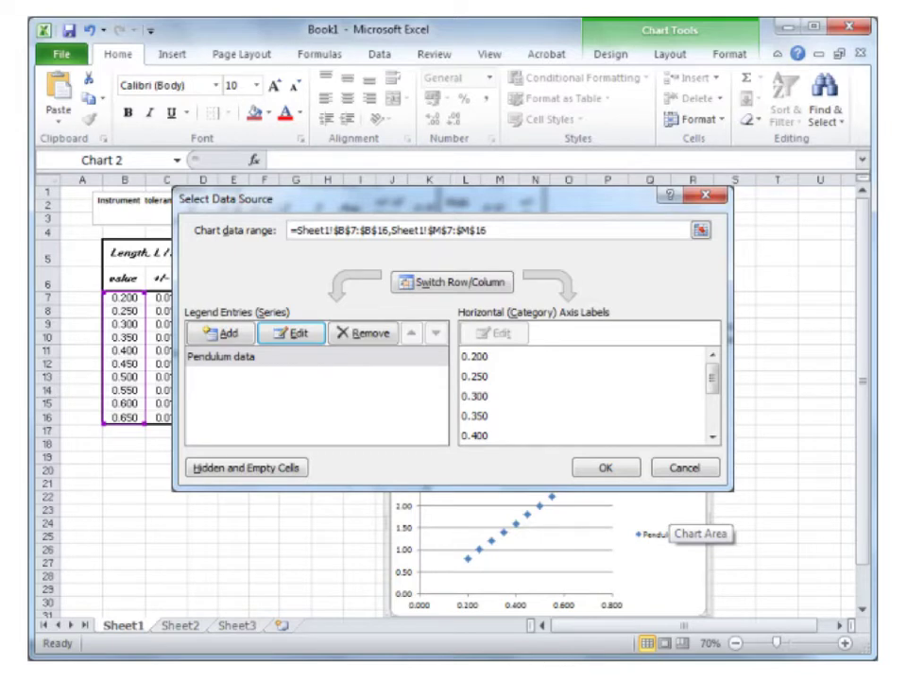
key(Return)
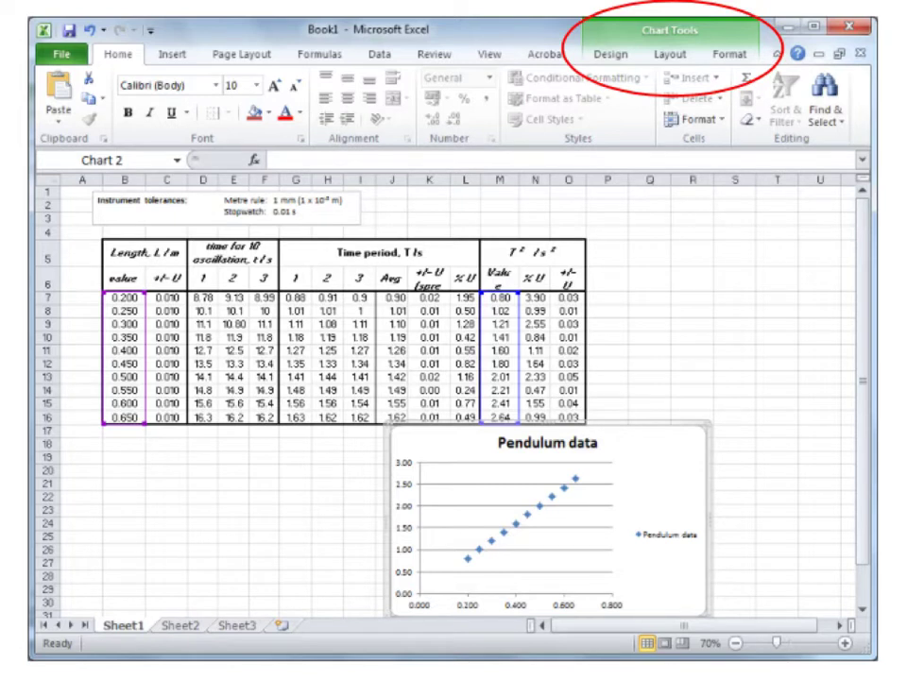
Step: Select the chart, show the Chart Tools Layout options, and select the chart title for editing
click(653, 462)
click(733, 105)
click(545, 443)
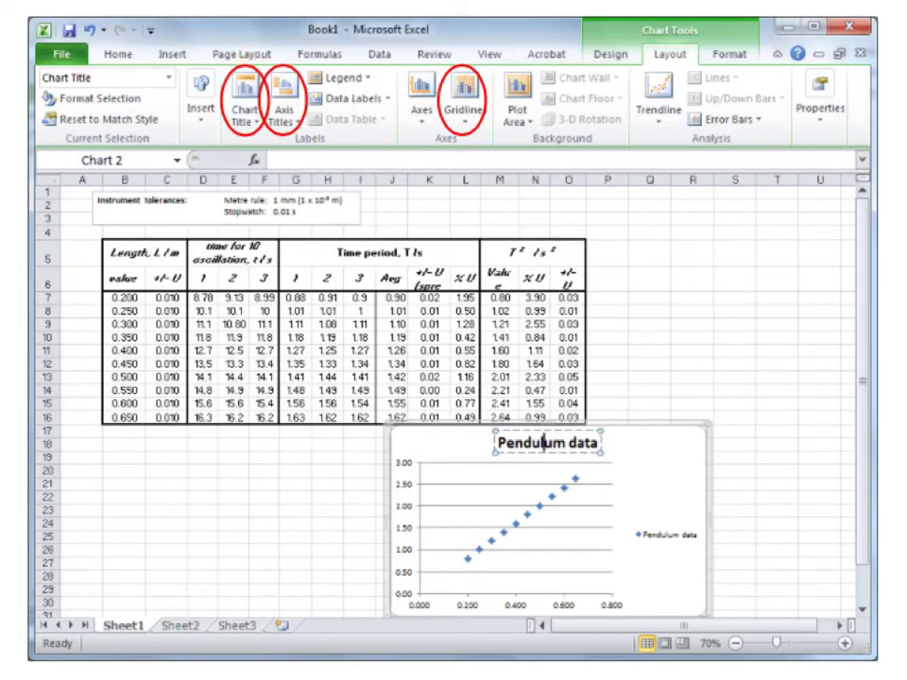
click(544, 442)
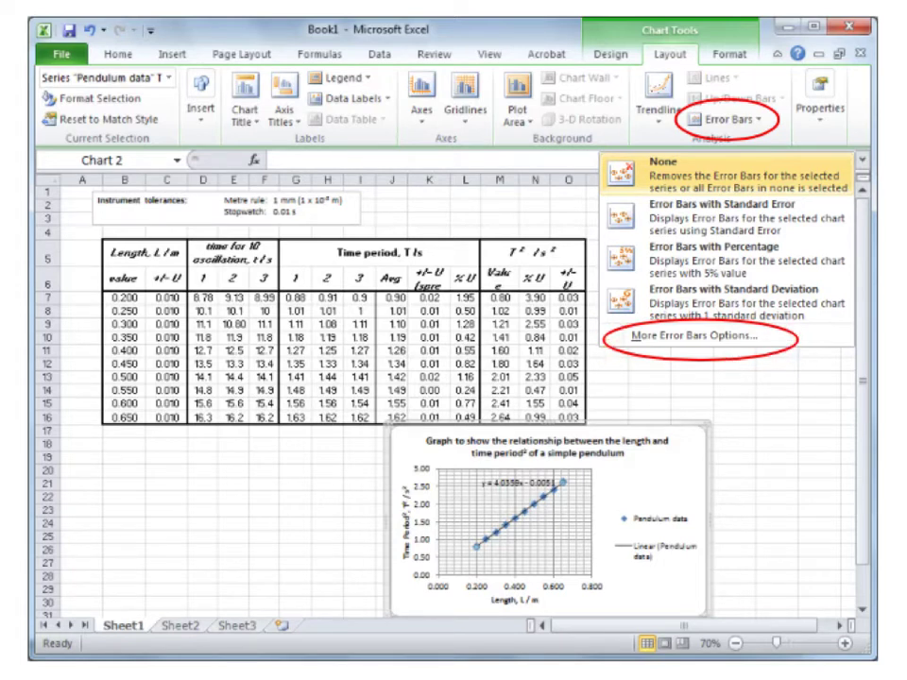
Step: Open More Error Bars Options for the Pendulum data series
key(m)
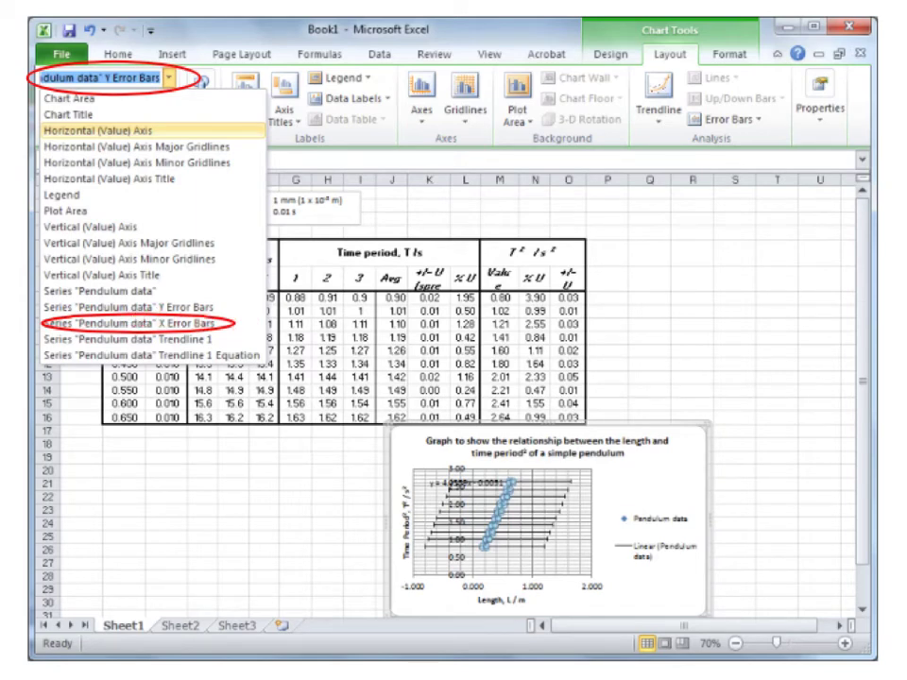
Step: Select the Pendulum data X error bars for formatting
click(128, 323)
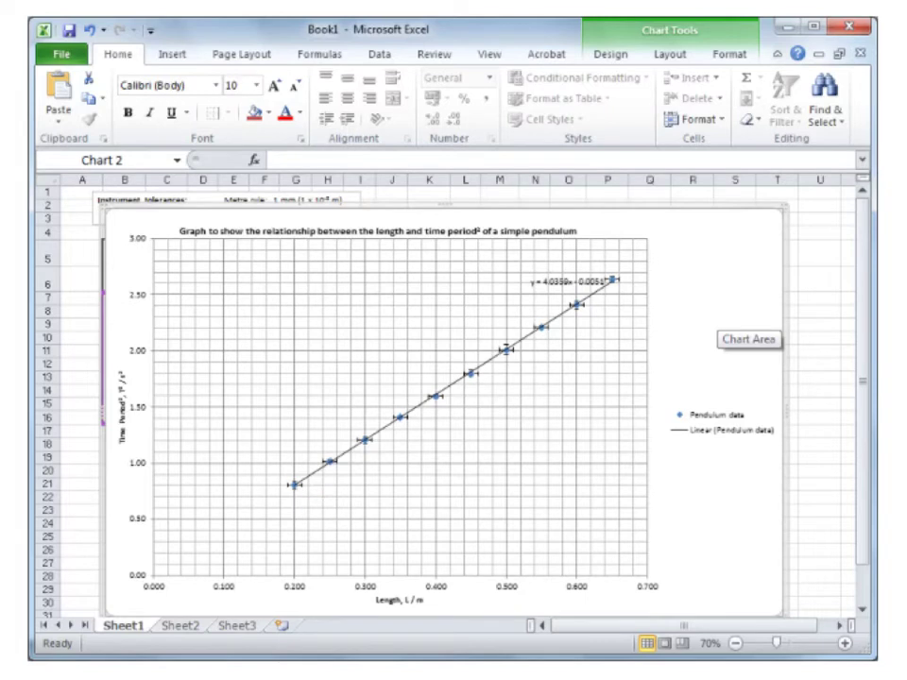
Step: Sketch one steep and one shallower red line across the pendulum data points
drag(305, 511, 607, 235)
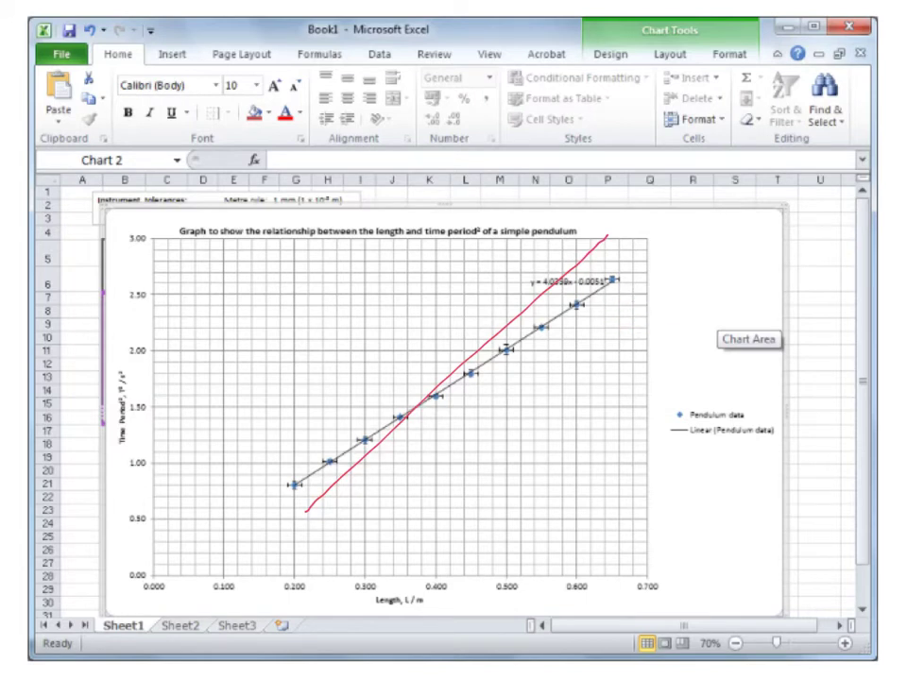
drag(263, 459, 645, 296)
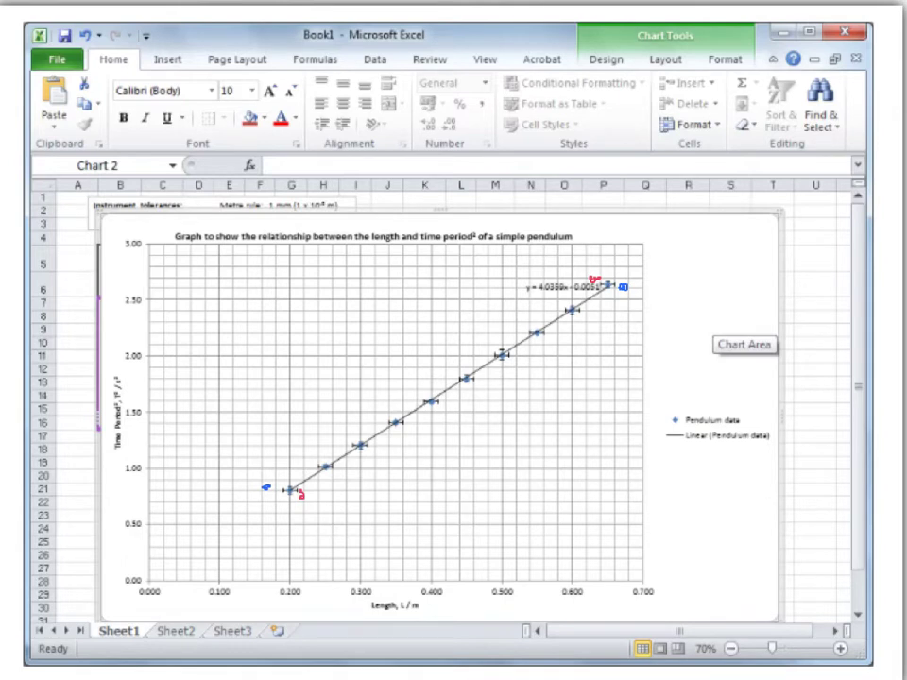
Step: Draw a blue pen line through the plotted data points on the chart
mouse_move(269, 477)
mouse_down()
mouse_move(413, 412)
mouse_move(628, 293)
mouse_up()
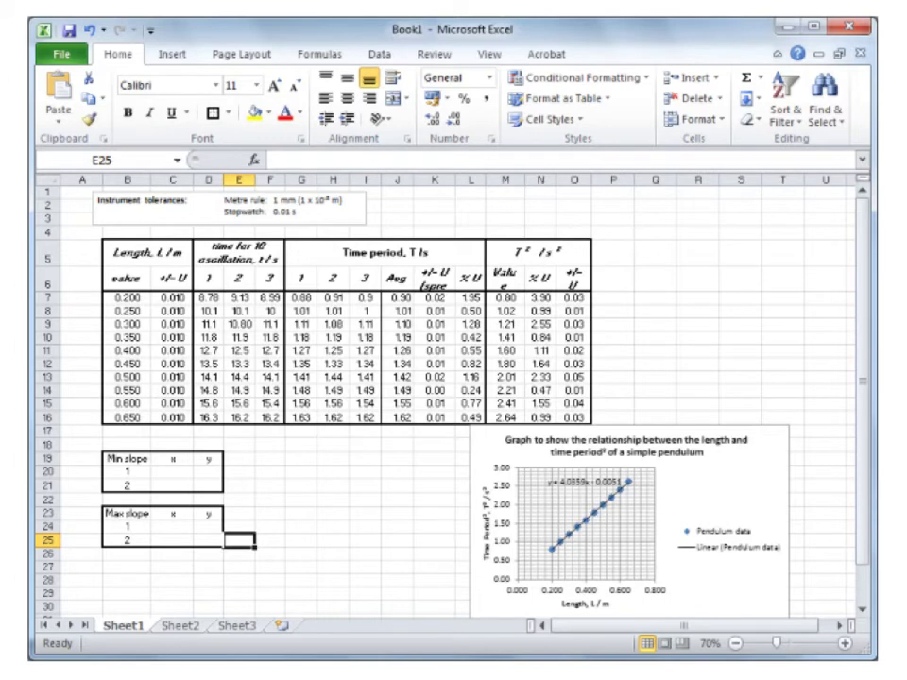
Step: Enter =B7-C7 in C20 as the first min slope x value
click(173, 471)
text(=)
click(127, 297)
text(-)
click(192, 297)
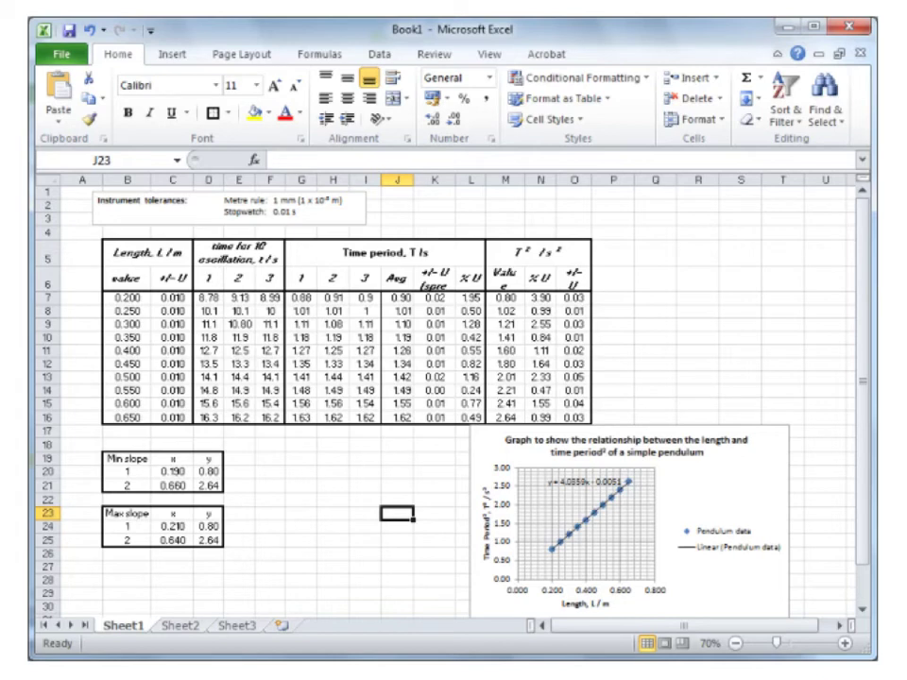
Step: Add a chart series named 'min slope' with X values C20:C21
right_click(376, 264)
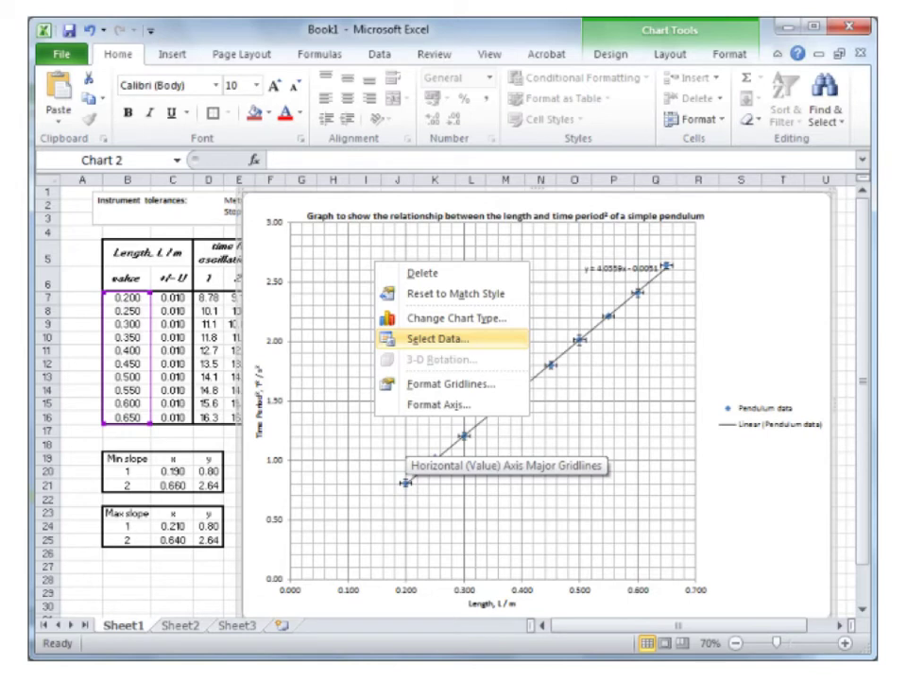
click(436, 339)
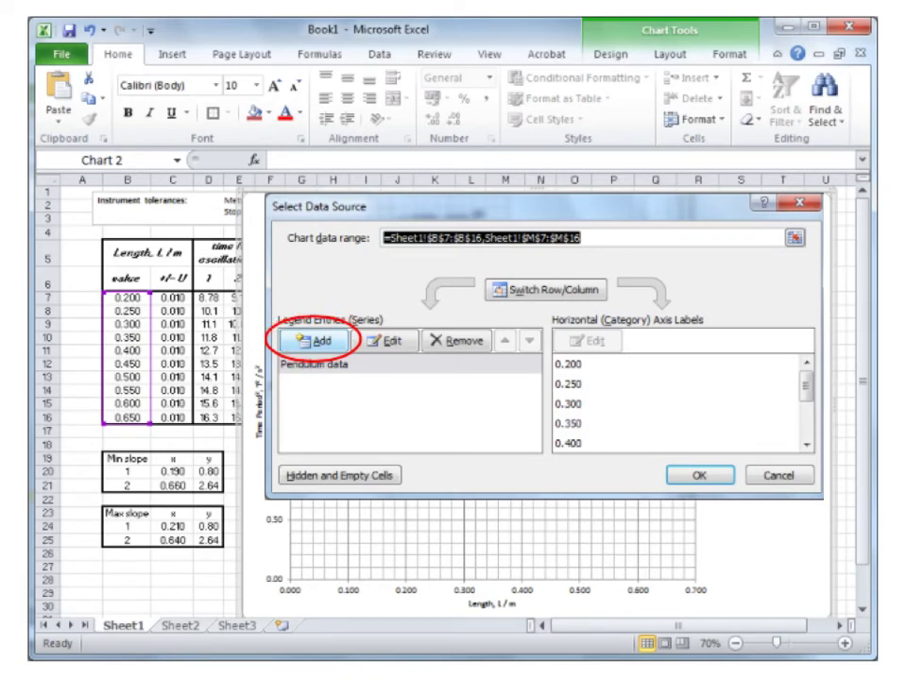
click(315, 340)
text(min slope)
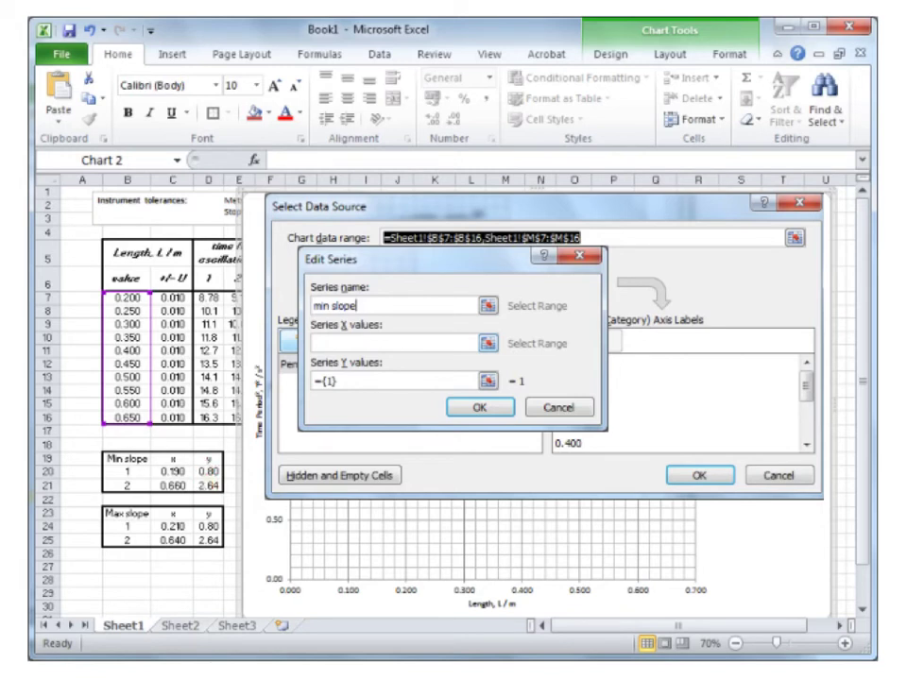
drag(173, 472, 173, 486)
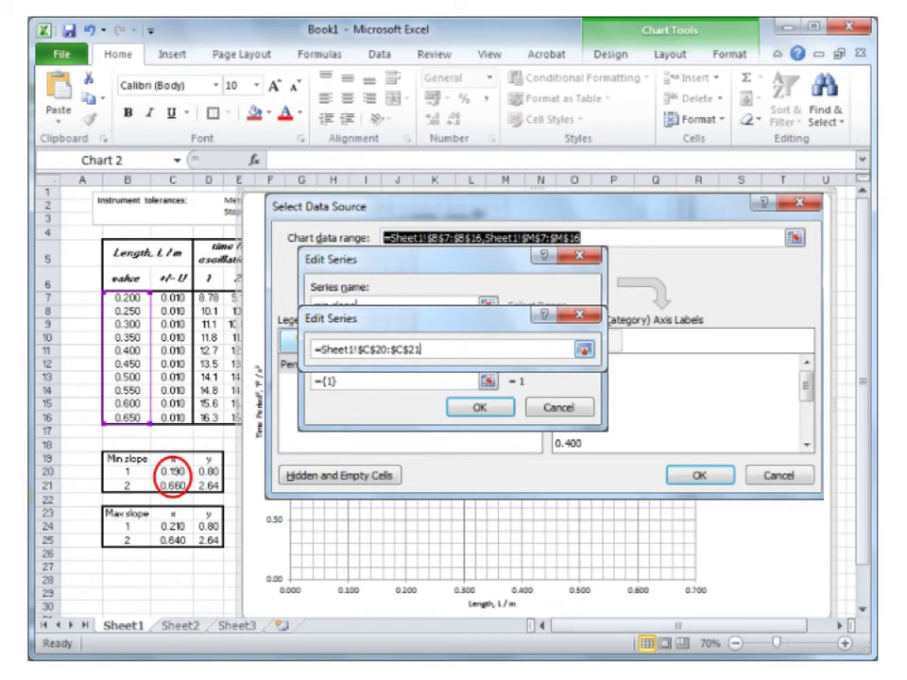
Step: Confirm the min slope series, then select the max slope endpoint points on the chart
key(Return)
key(Return)
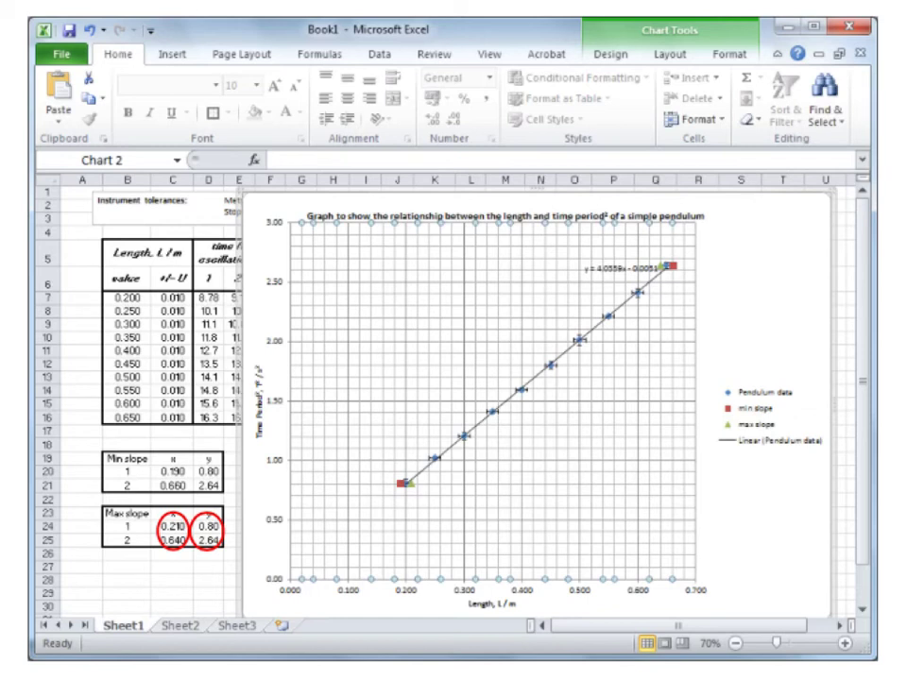
click(651, 266)
click(421, 479)
click(628, 264)
Step: Add a dashed linear trendline to the min slope series, displaying its equation on the chart
right_click(401, 483)
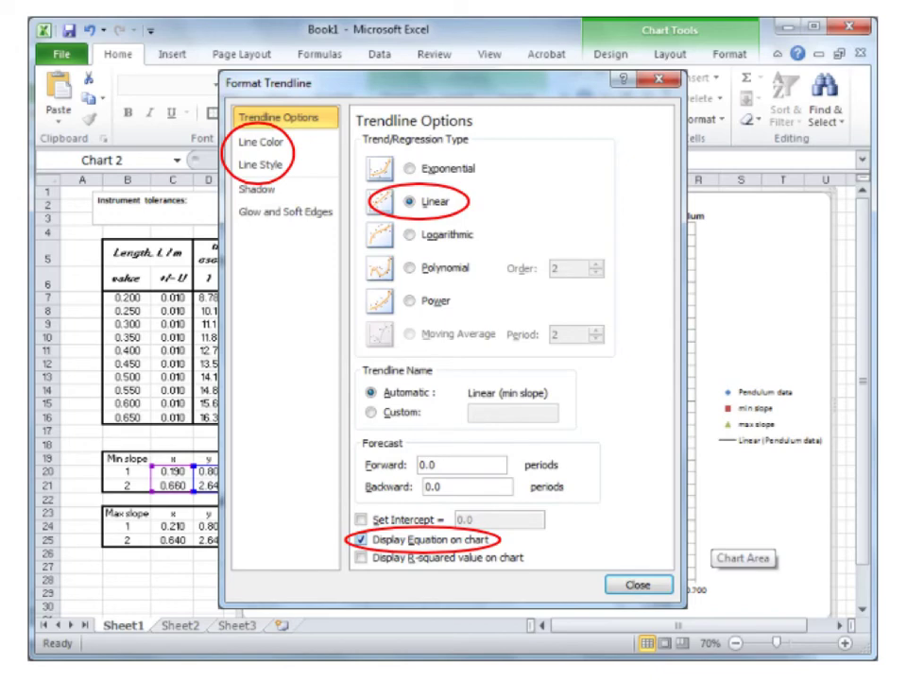
key(Escape)
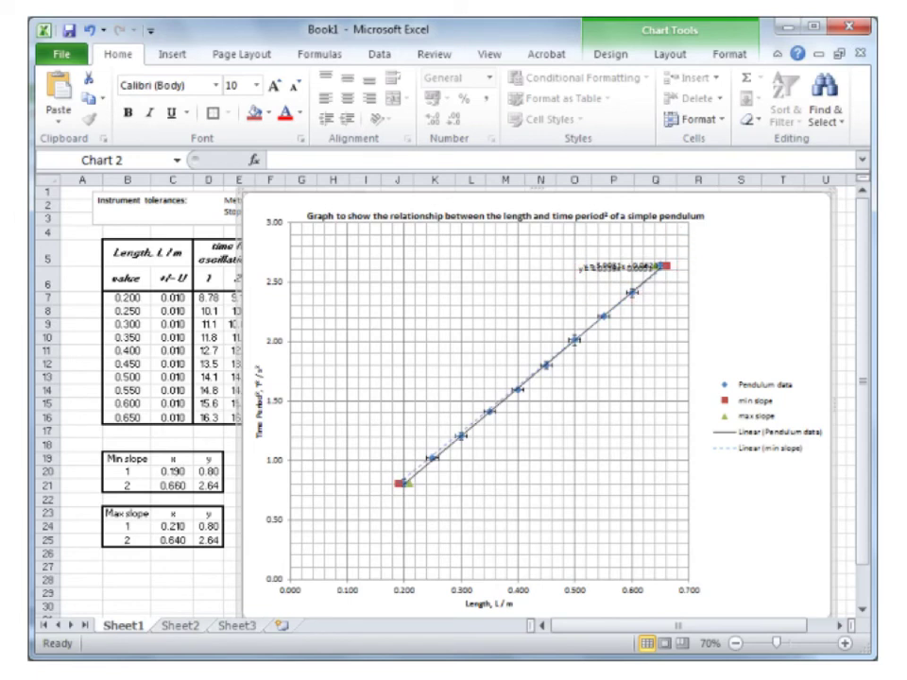
Step: Move the 'min y = 3.9031x + 0.0624' label to empty space above the line
drag(614, 268, 468, 290)
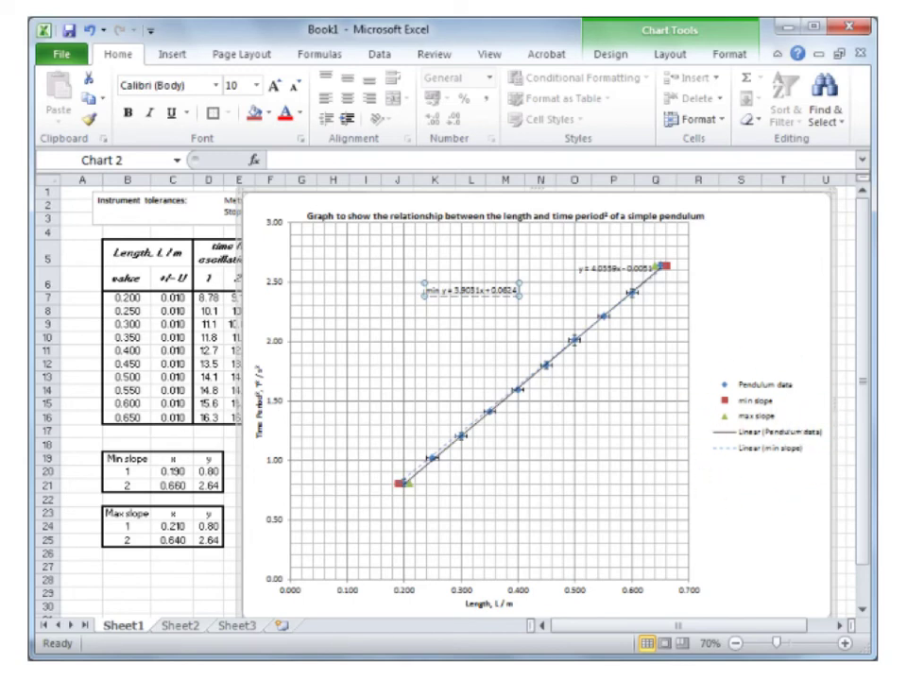
Step: Add a dashed linear max slope trendline labelled 'max y = 4.2662x - 0.0919'
key(alt)
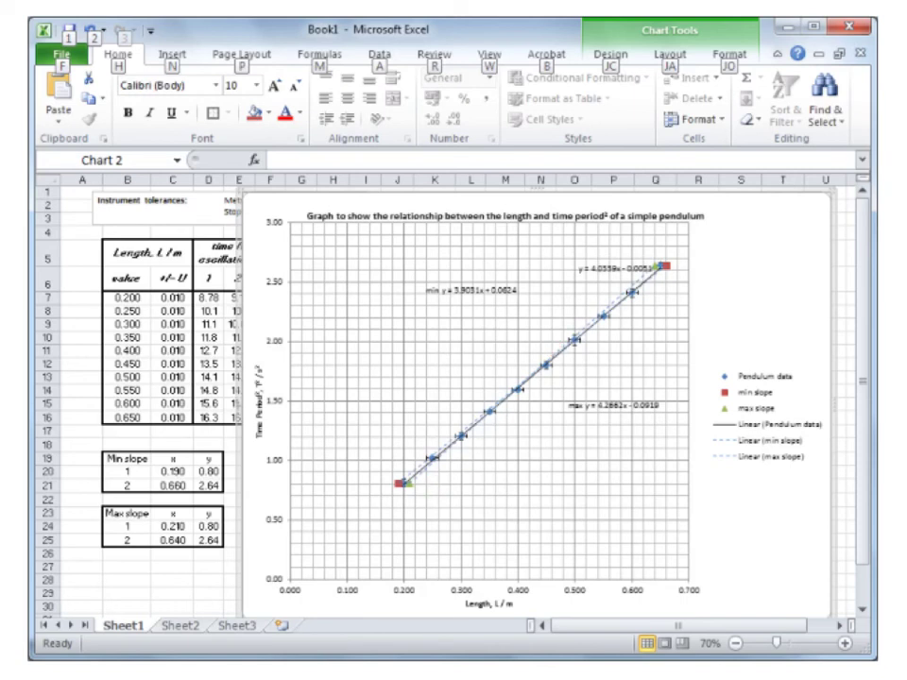
Step: Bring up the formatting options for a slope data series on the chart
key(shift+F10)
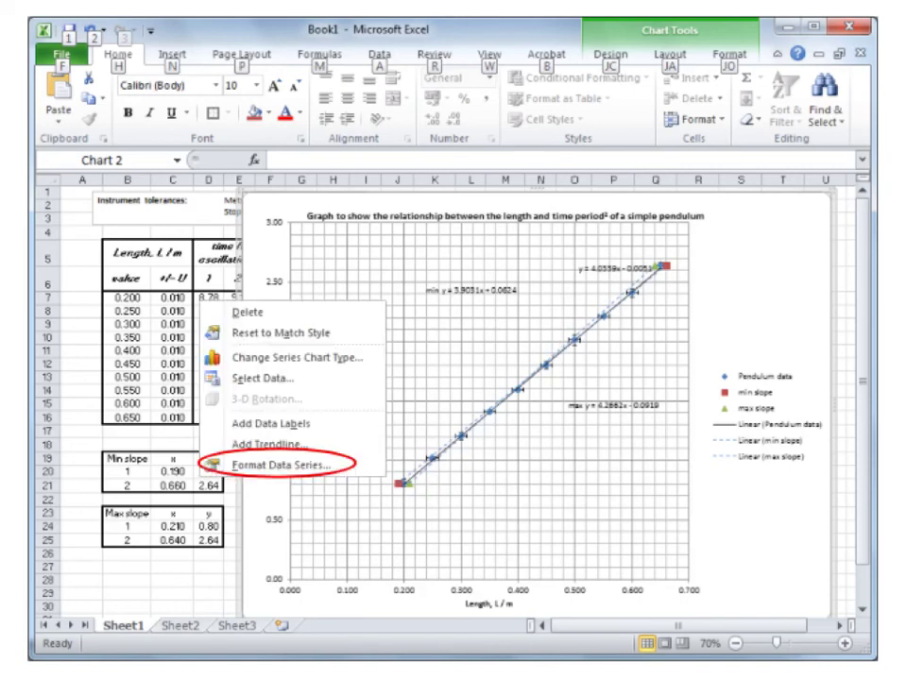